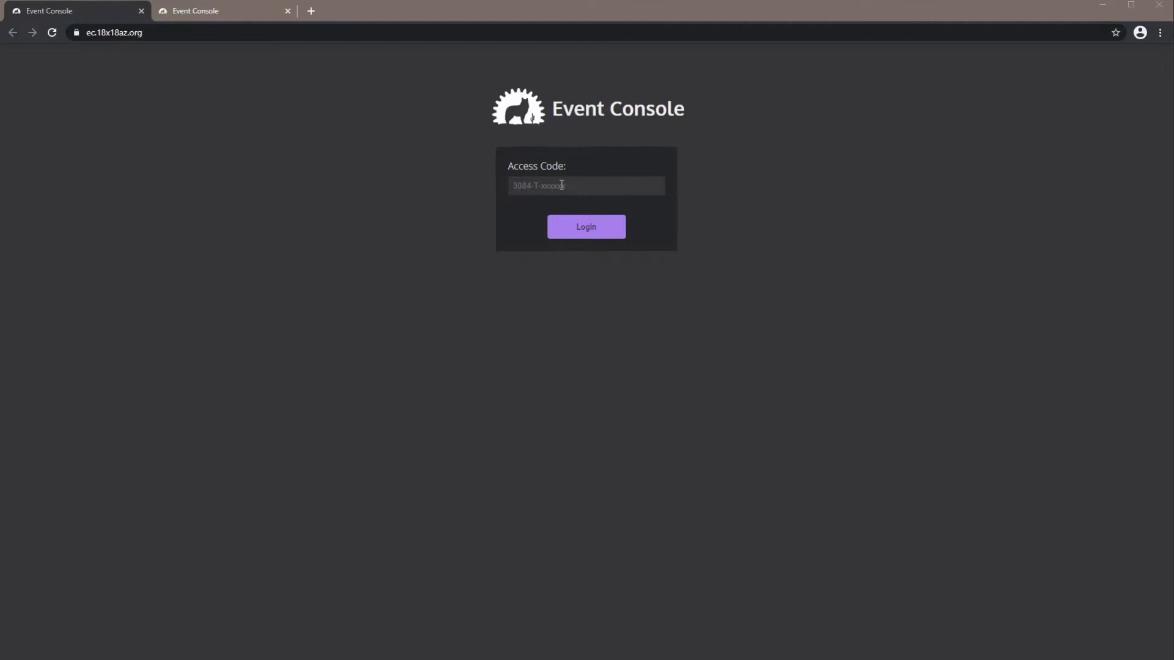
- Log in to Event Console as team 1234A using the pasted access code
click(561, 185)
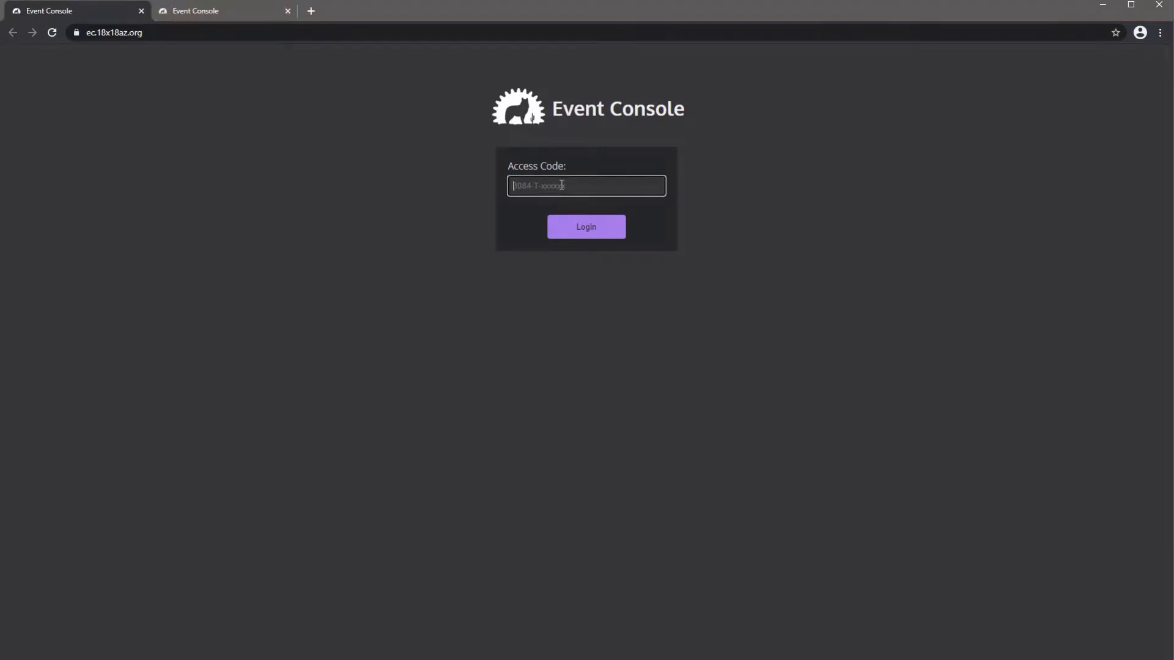
key(ctrl+v)
click(586, 232)
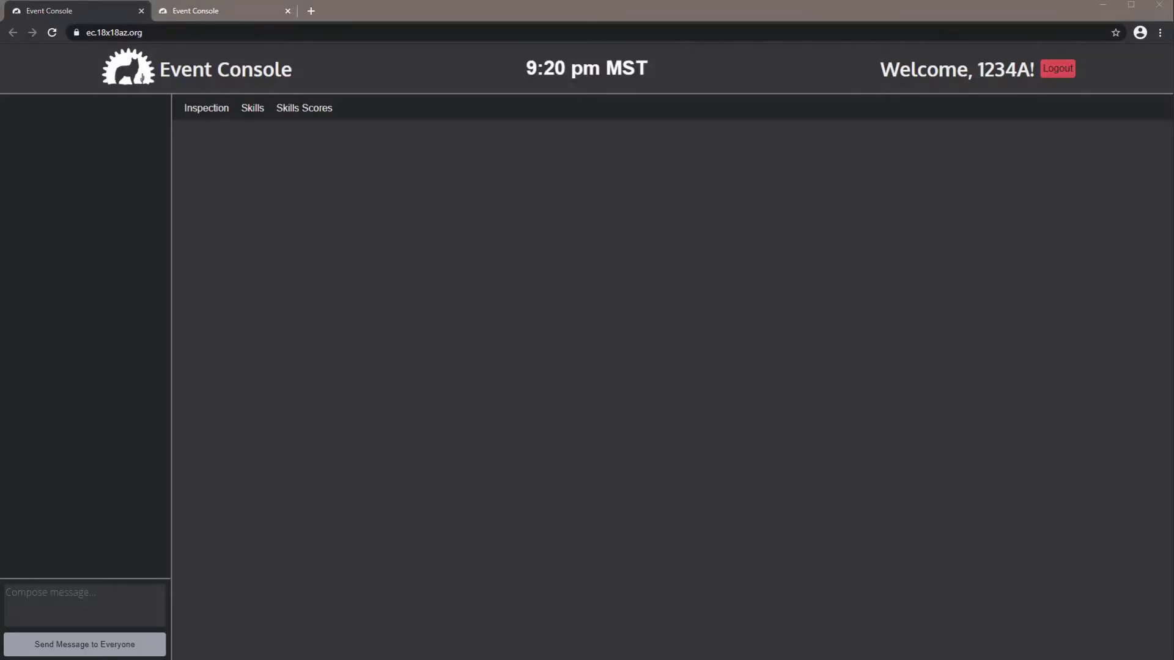
- On the second tab, sign in as team 1234B with its pasted access code
click(252, 17)
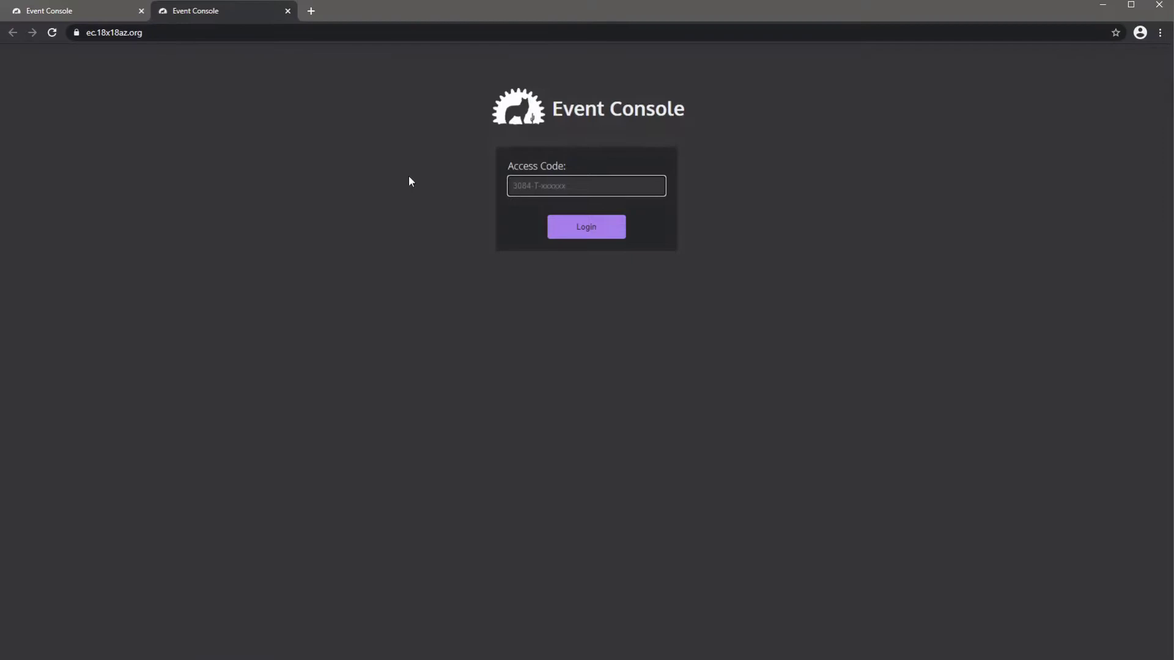
click(555, 191)
key(ctrl+v)
click(582, 226)
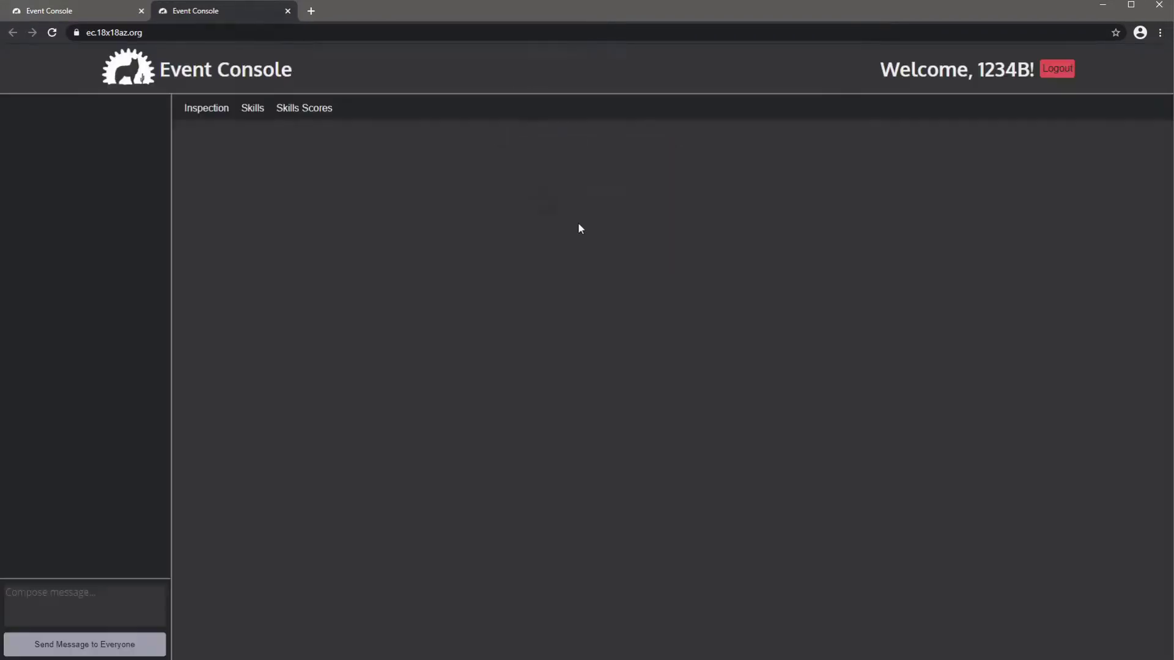
- Highlight team 1234B's welcome greeting, then return to team 1234A's tab and highlight its greeting
drag(1037, 72, 850, 74)
click(43, 11)
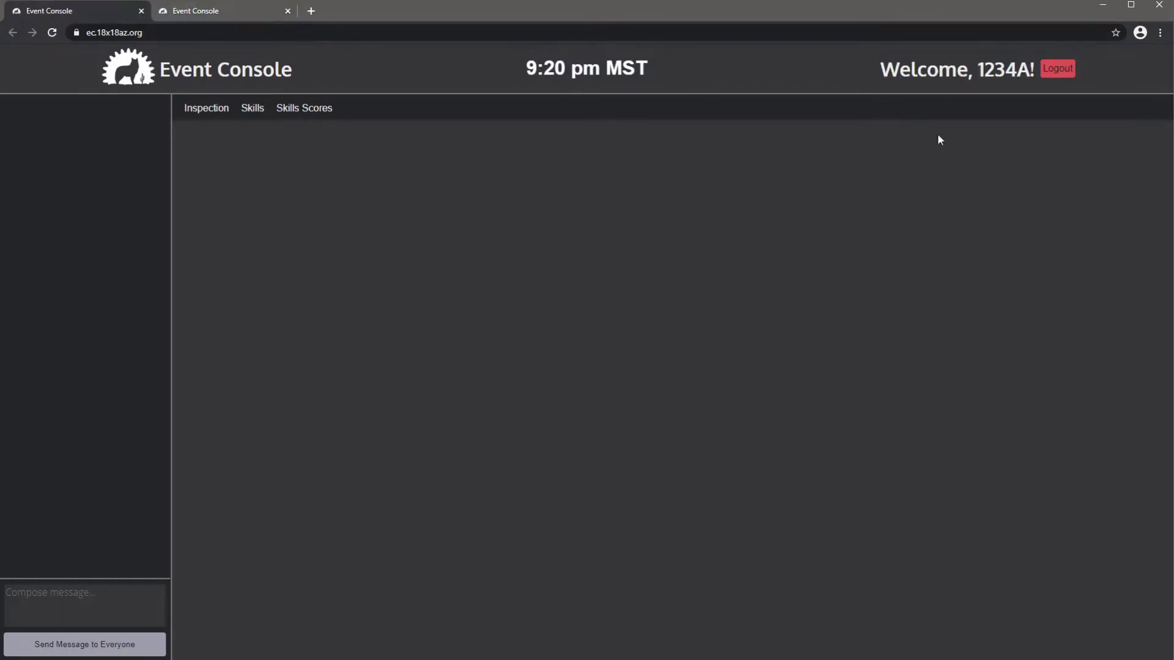
mouse_move(1037, 72)
mouse_down()
mouse_move(964, 73)
mouse_move(1035, 76)
mouse_up()
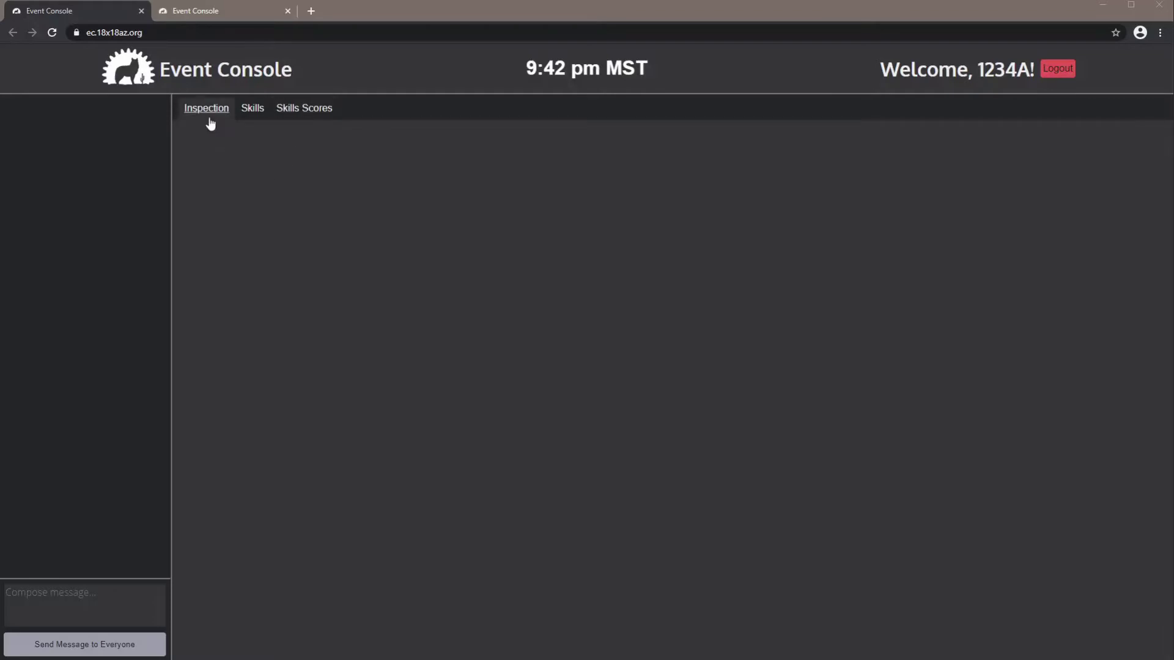
- On the Inspection page, join, leave and rejoin the inspection queue, landing third as Invited
click(208, 118)
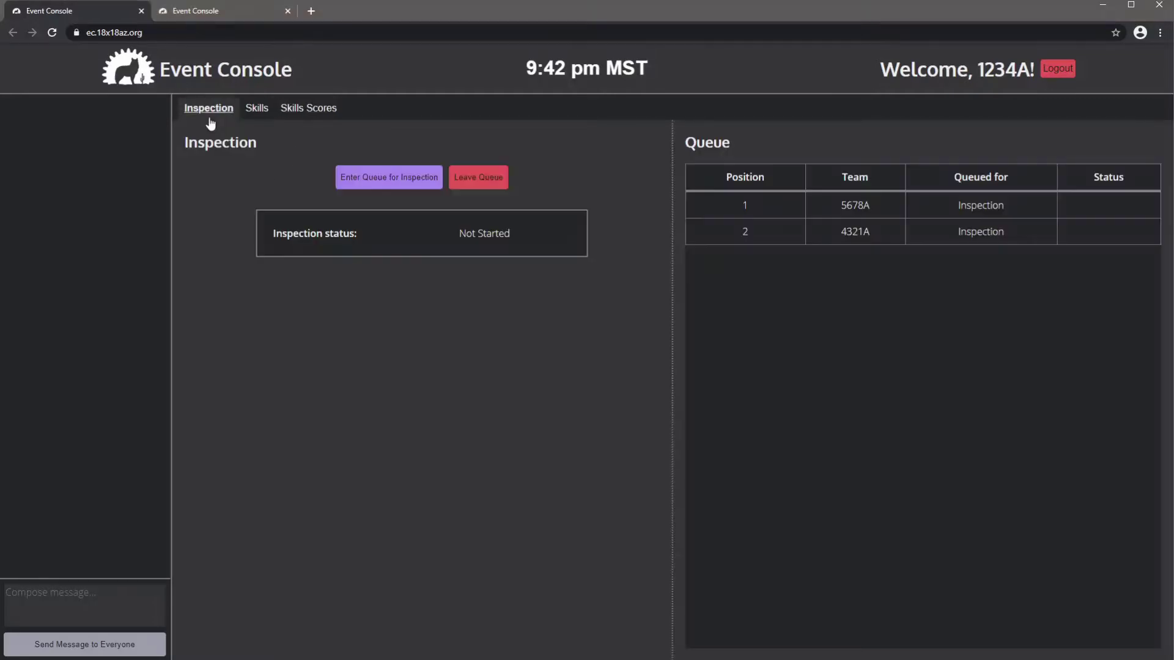
click(389, 190)
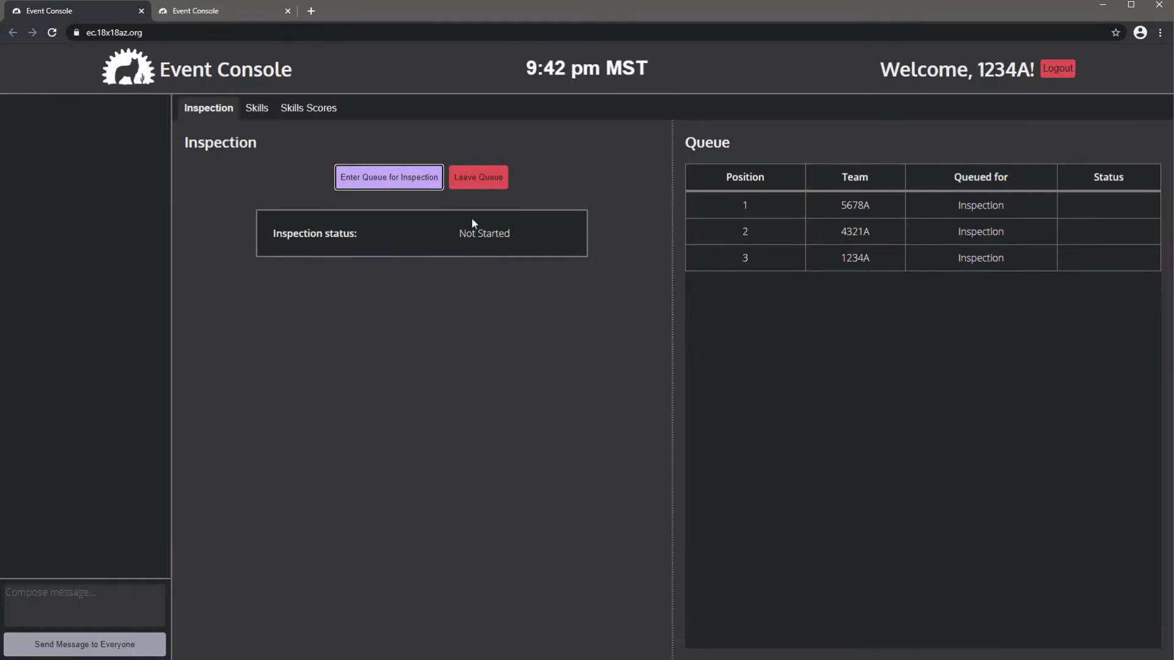
click(472, 183)
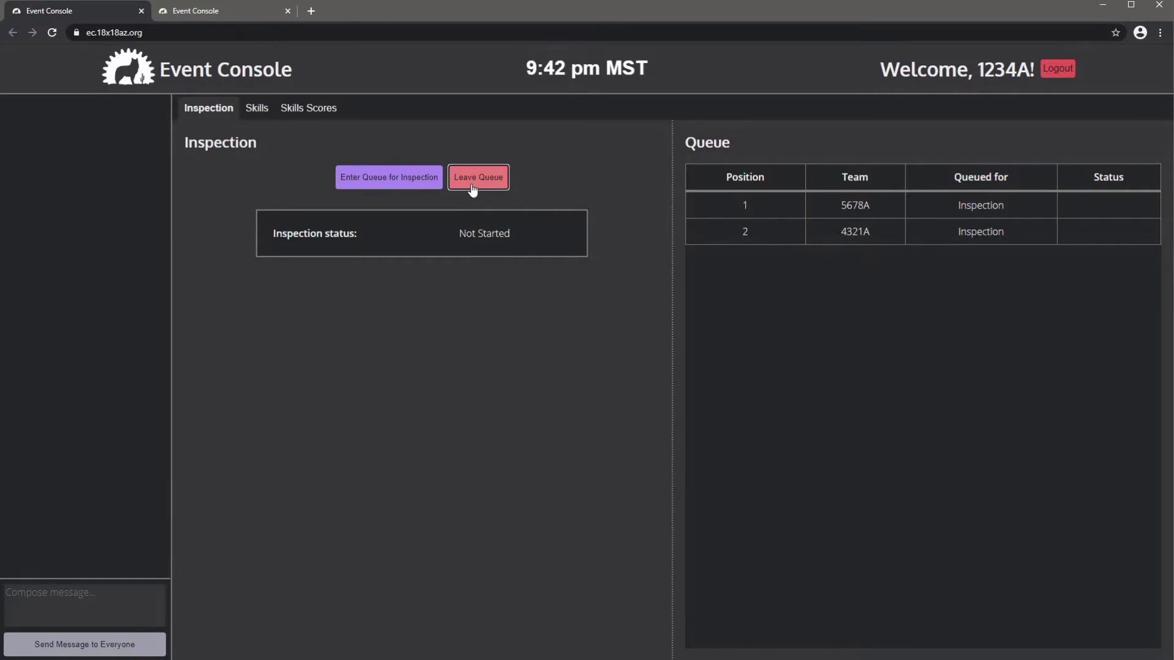
click(429, 186)
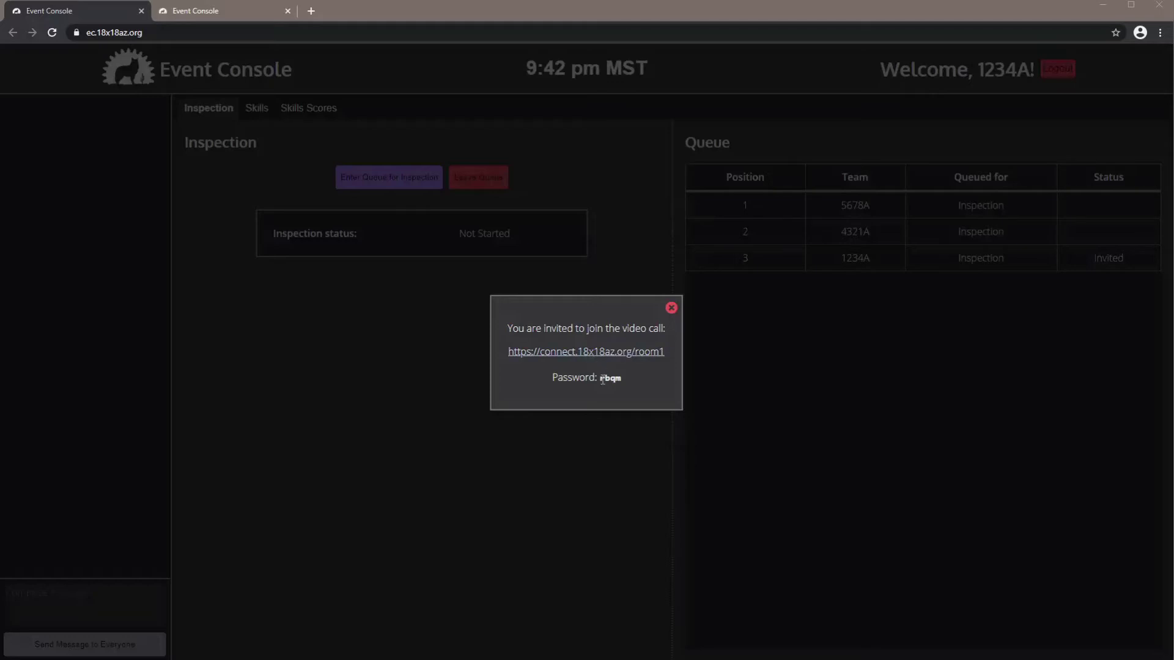
- Copy the video-call password from the invitation, then close the invitation
drag(600, 378, 622, 381)
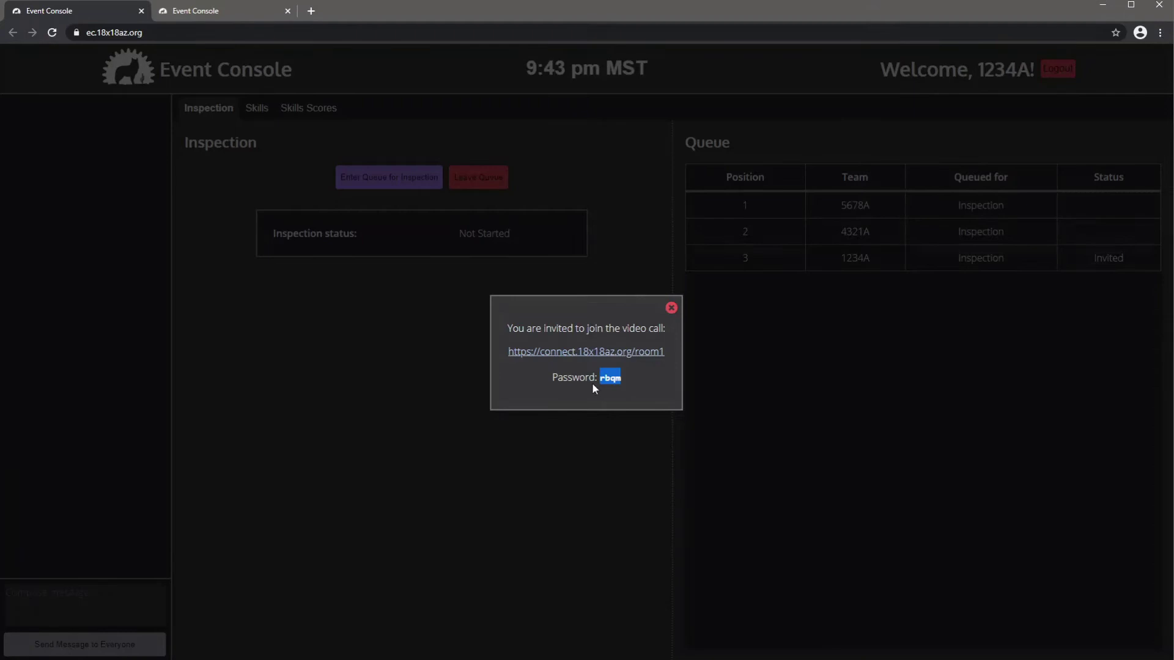
click(671, 309)
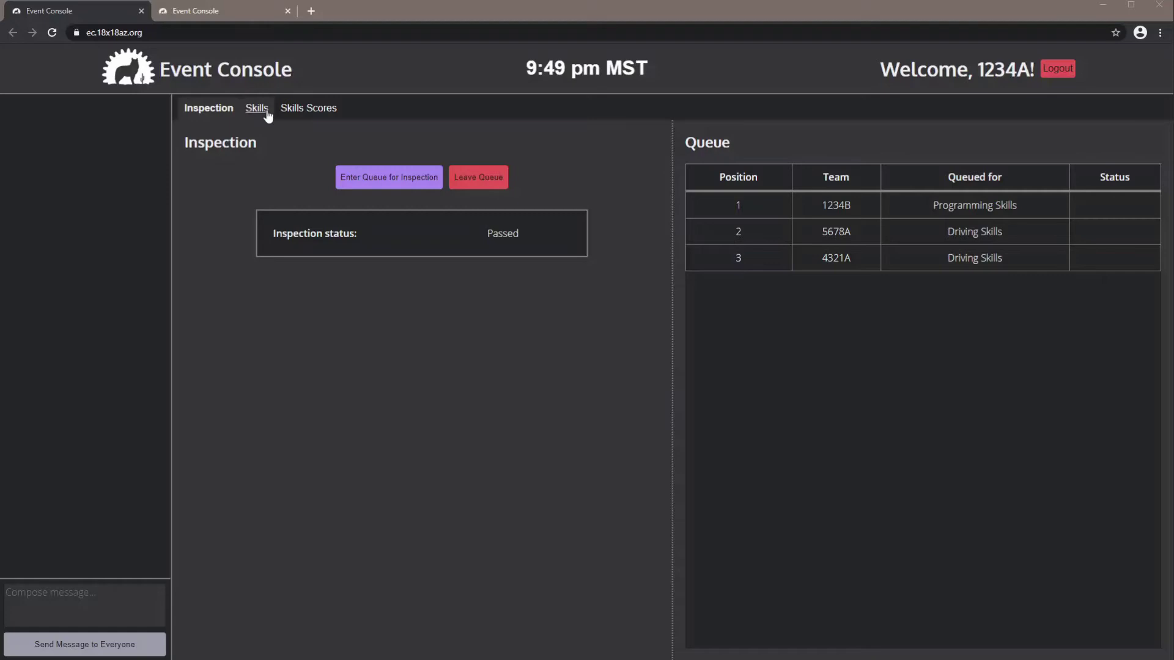
- Show the Skills page with 0 of 3 driving and programming attempts
click(257, 108)
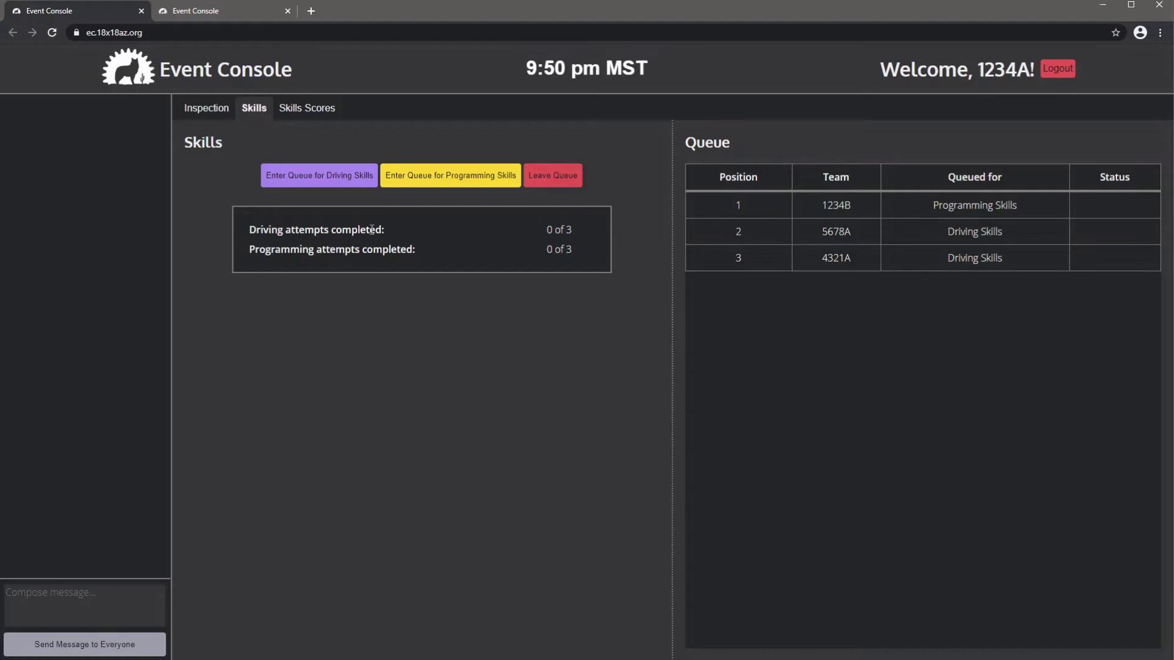
- Join the Programming Skills queue, producing a scoresheet with 8 red, 10 blue balls and score 73
click(406, 177)
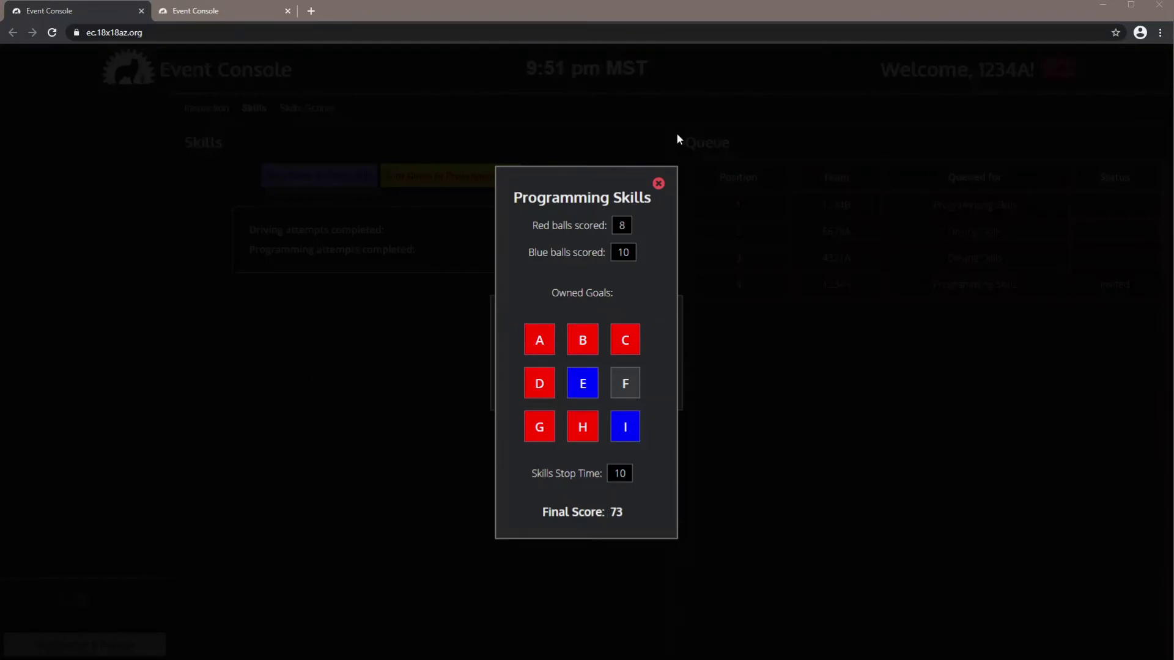
- Close the Programming Skills scoresheet and the video-call invitation, leaving 1 of 3 programming attempts
click(659, 184)
click(668, 307)
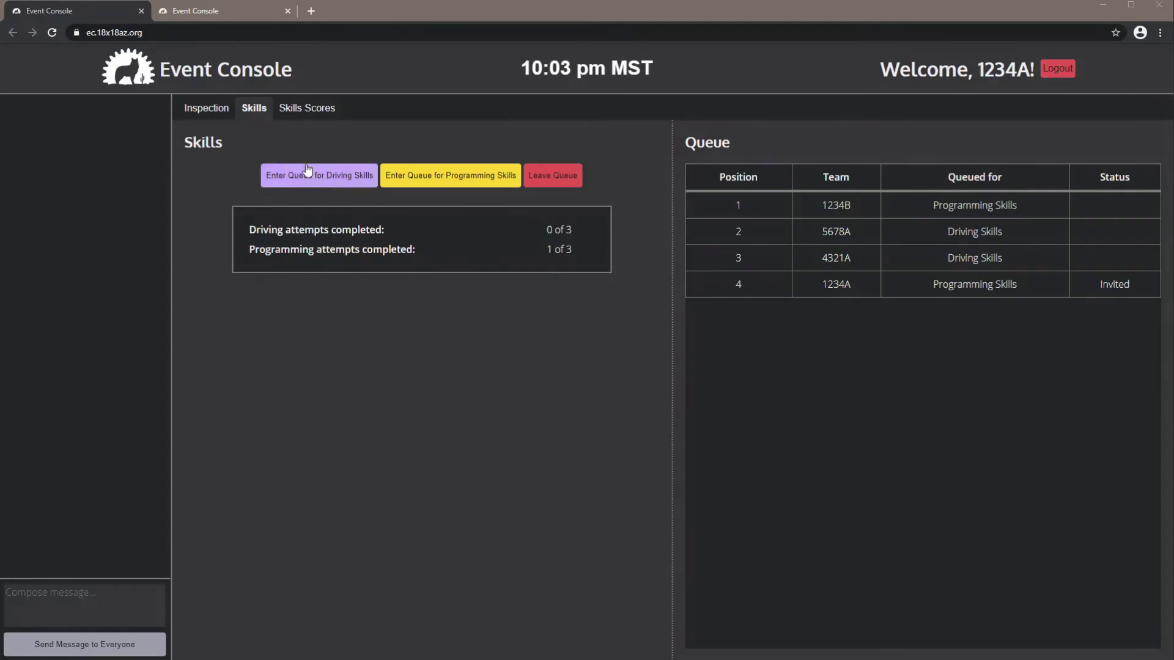
- On Skills Scores, review the scoresheets for 1234A programming, 5678A driving and 5678A programming
click(295, 110)
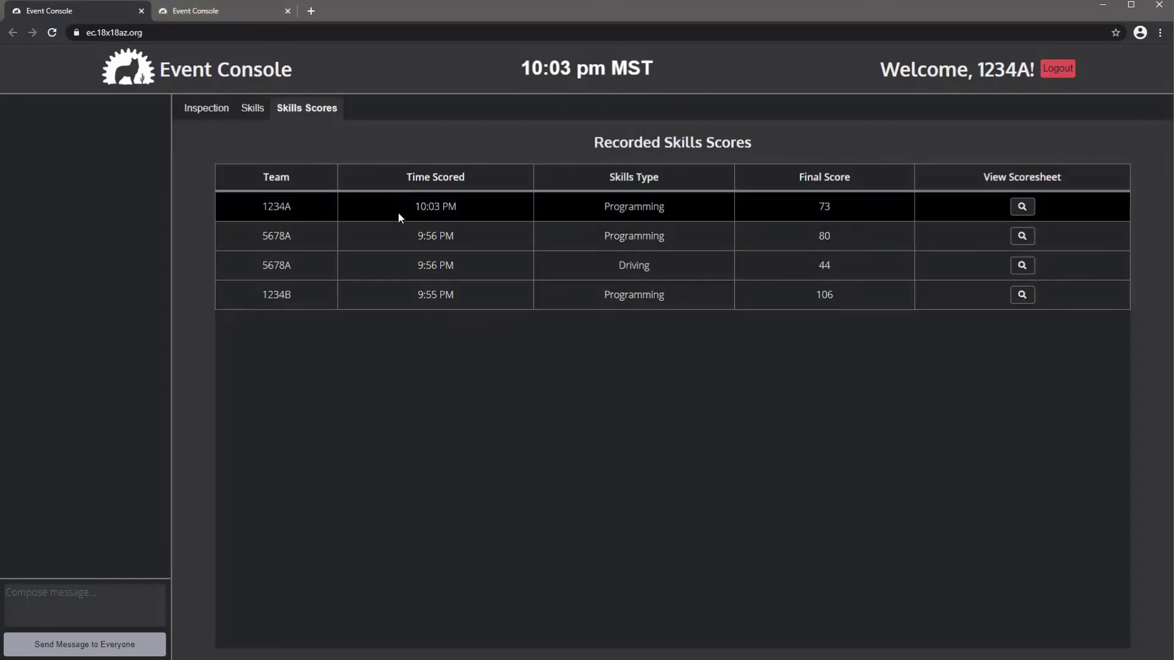
click(1019, 209)
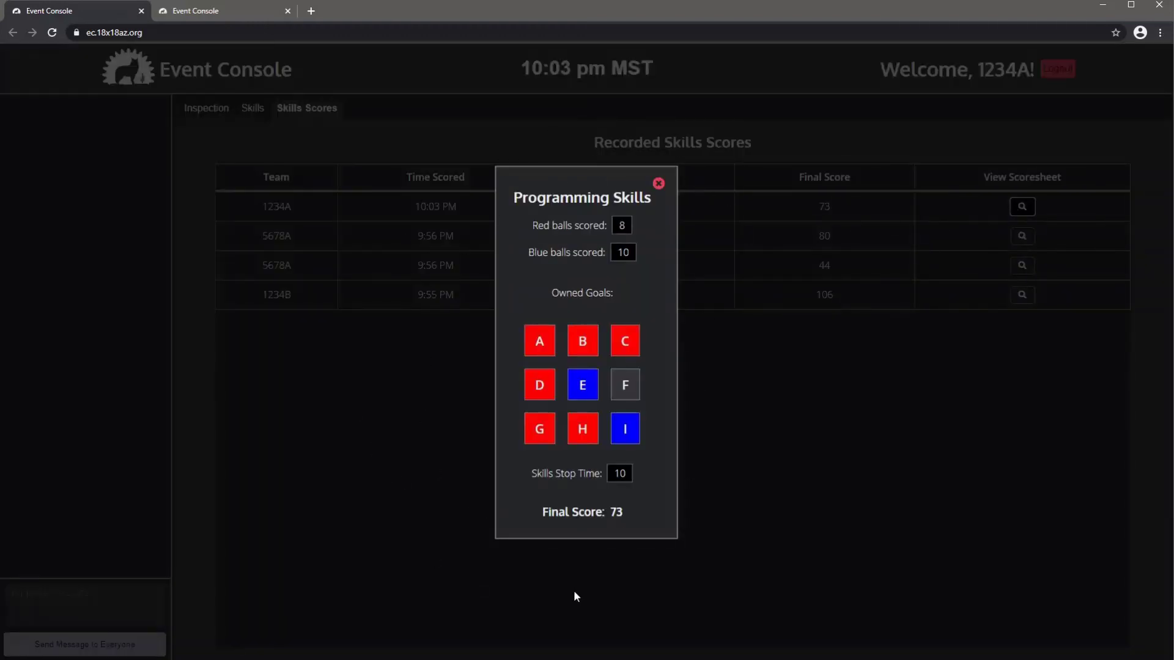
click(658, 183)
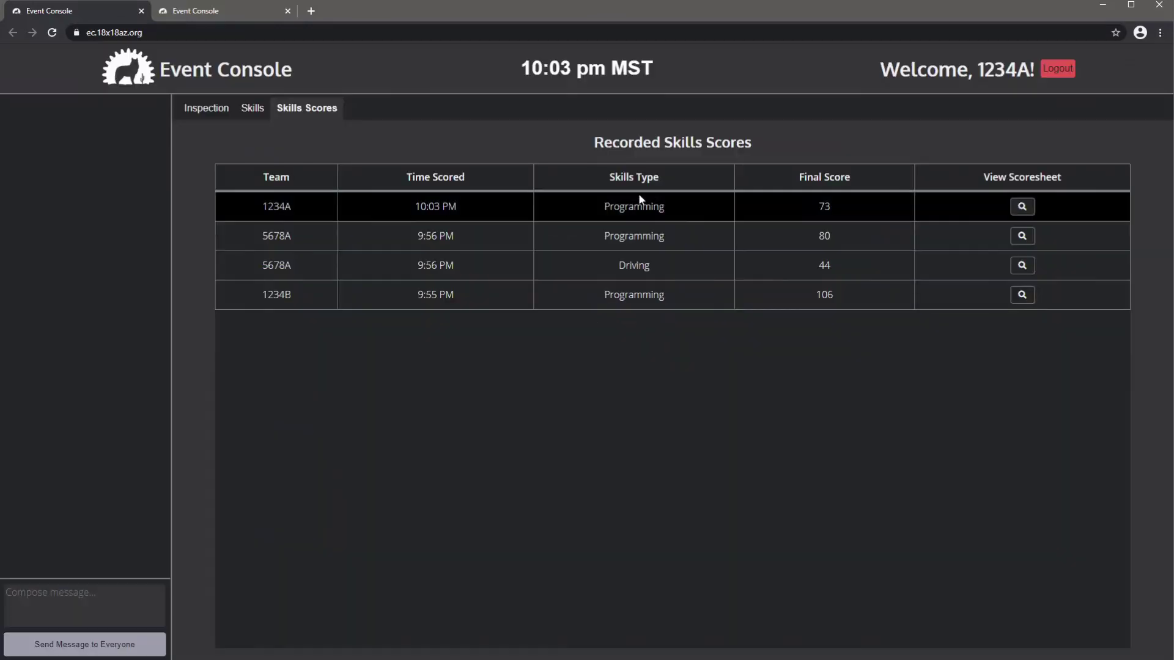
click(1018, 264)
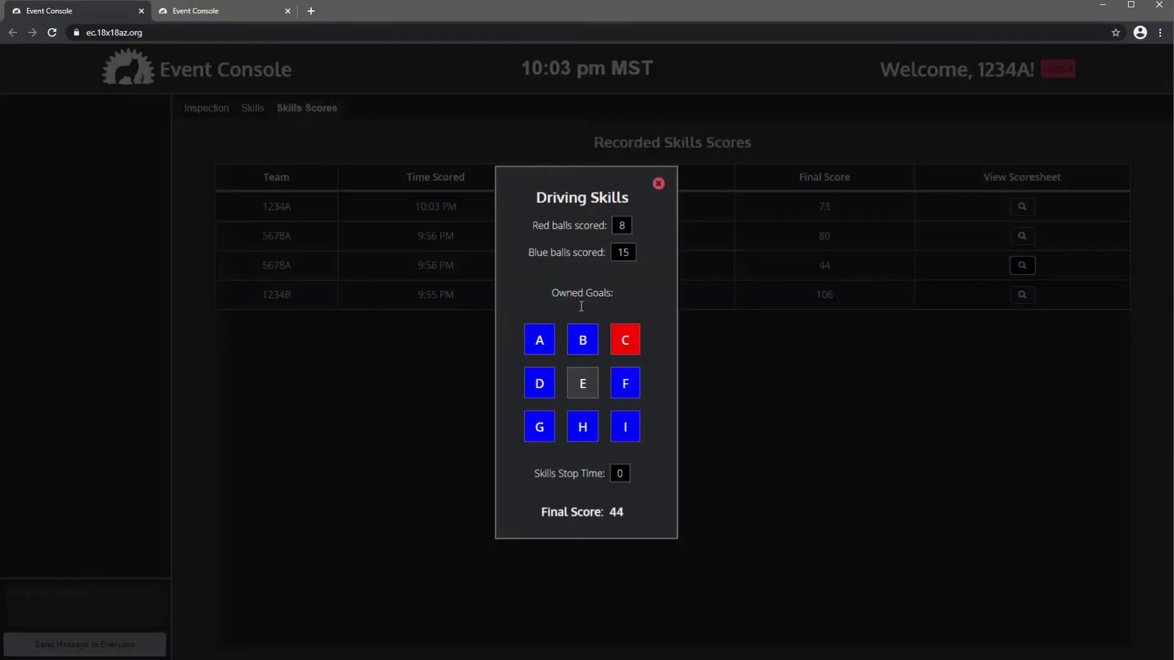
click(658, 184)
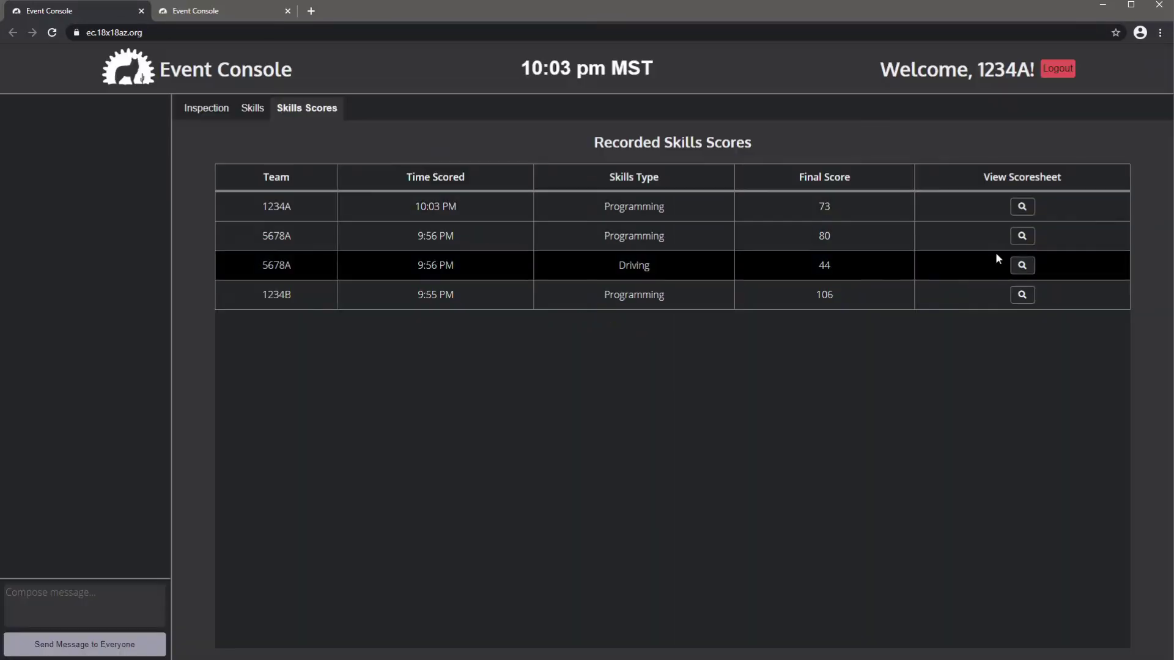
click(1021, 236)
click(659, 185)
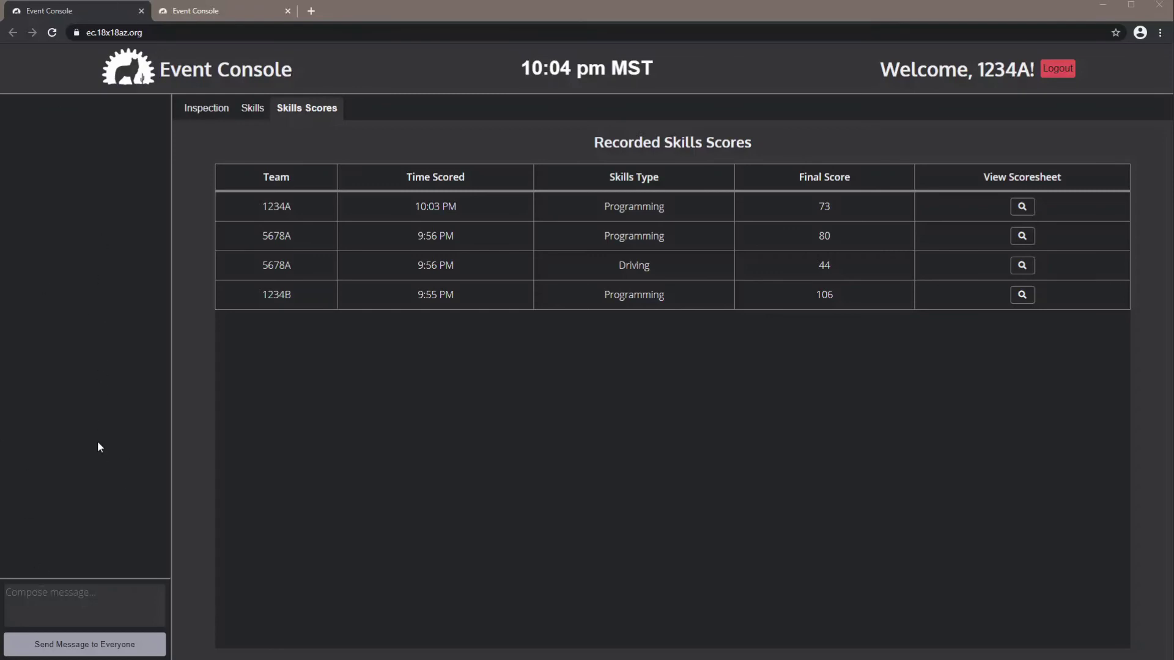
- Send 'Hello!' to everyone in chat, then highlight the name of the staff member who replied
click(96, 601)
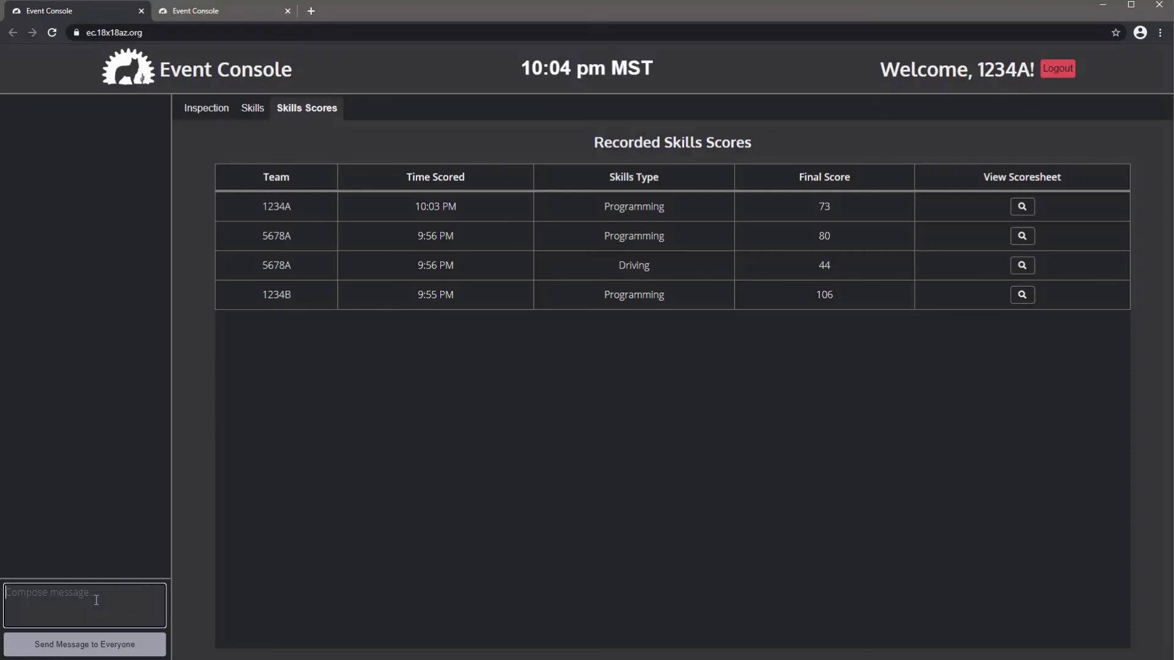
text(Hello!)
click(96, 645)
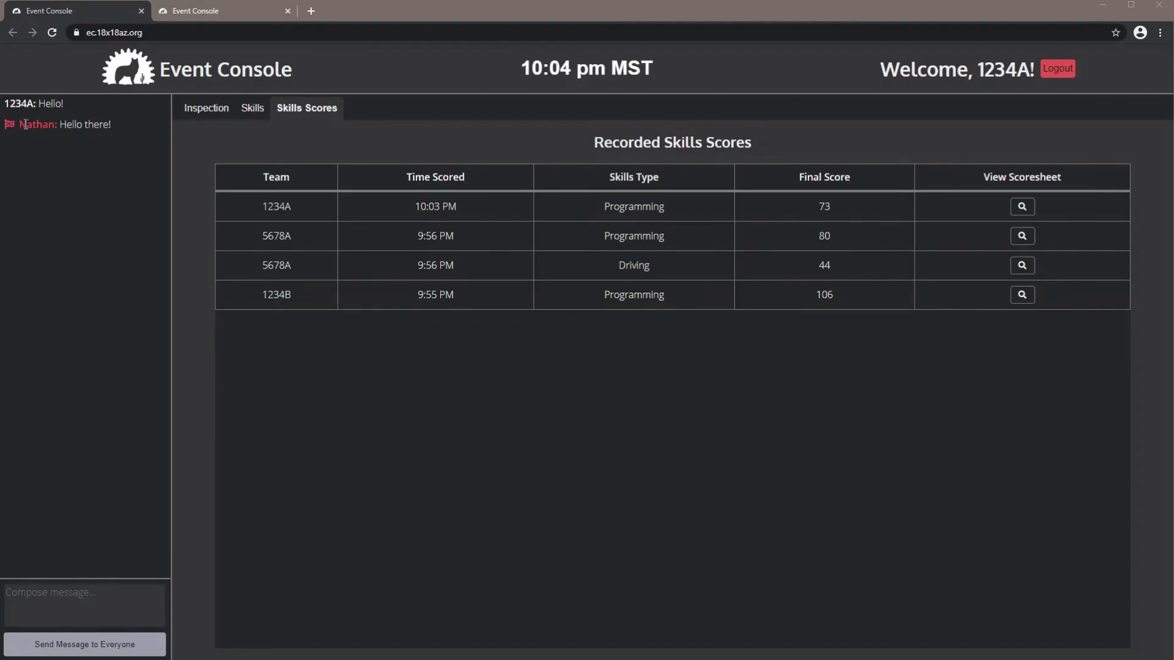
drag(26, 145, 45, 148)
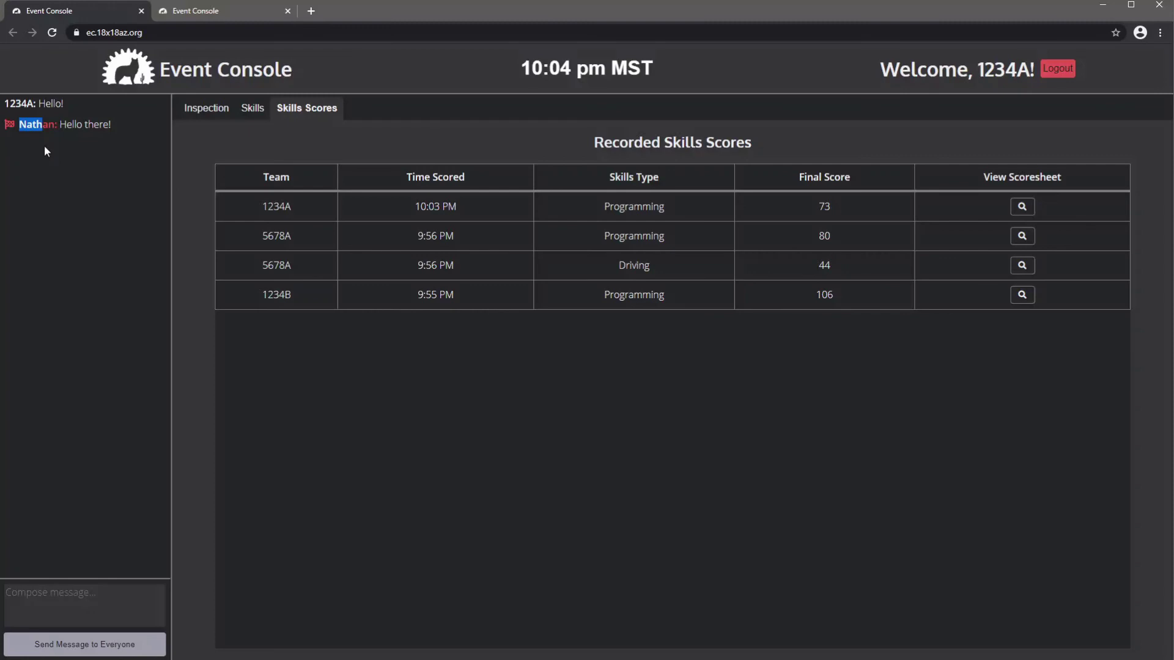